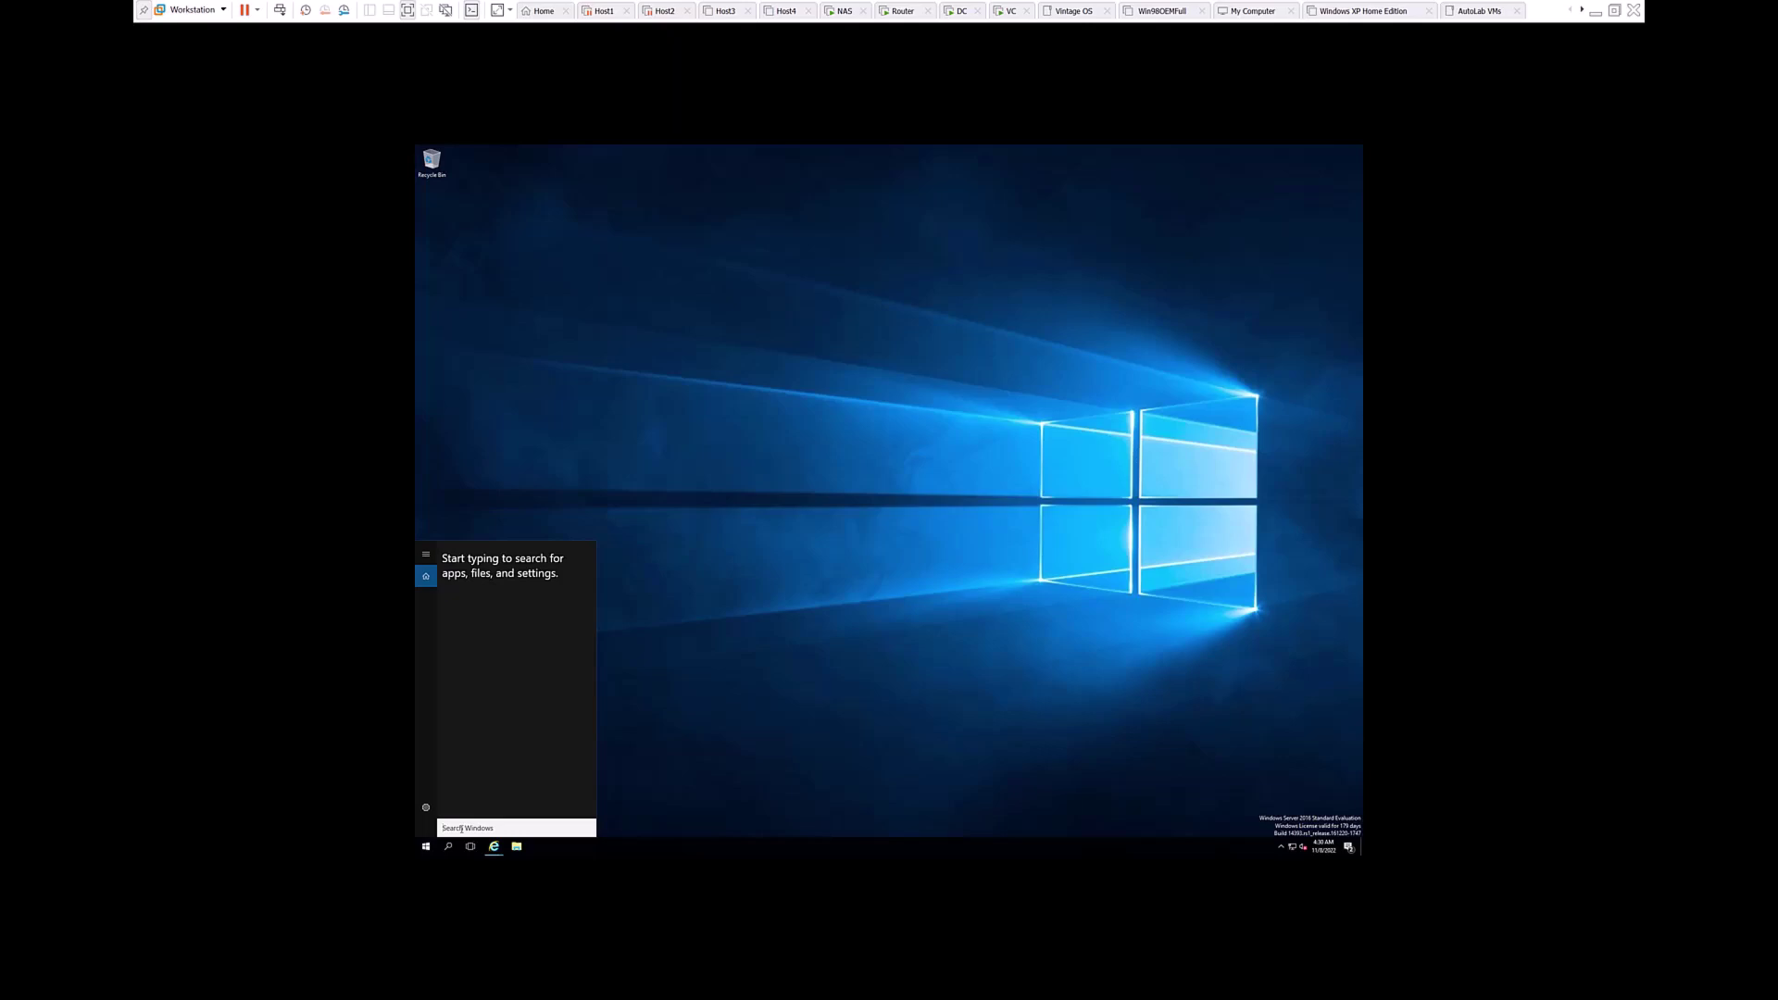
text(this )
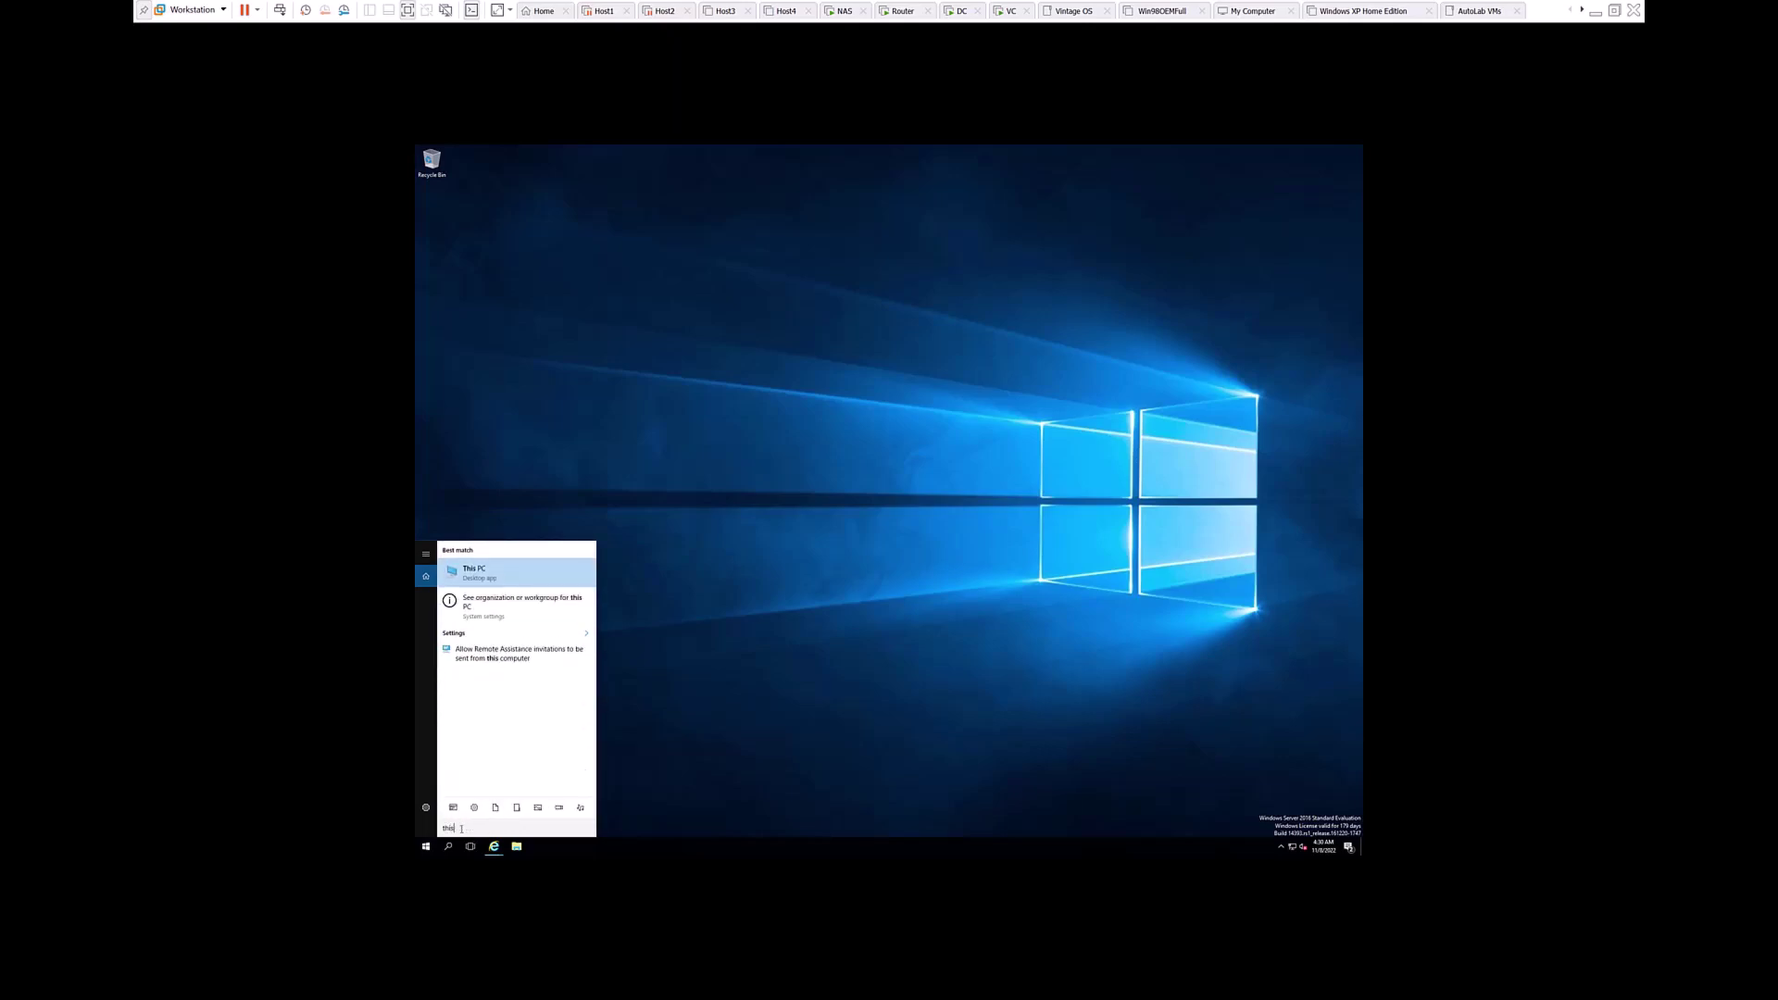
text(pc)
- Open Properties of the This PC search result to show the System page
right_click(480, 572)
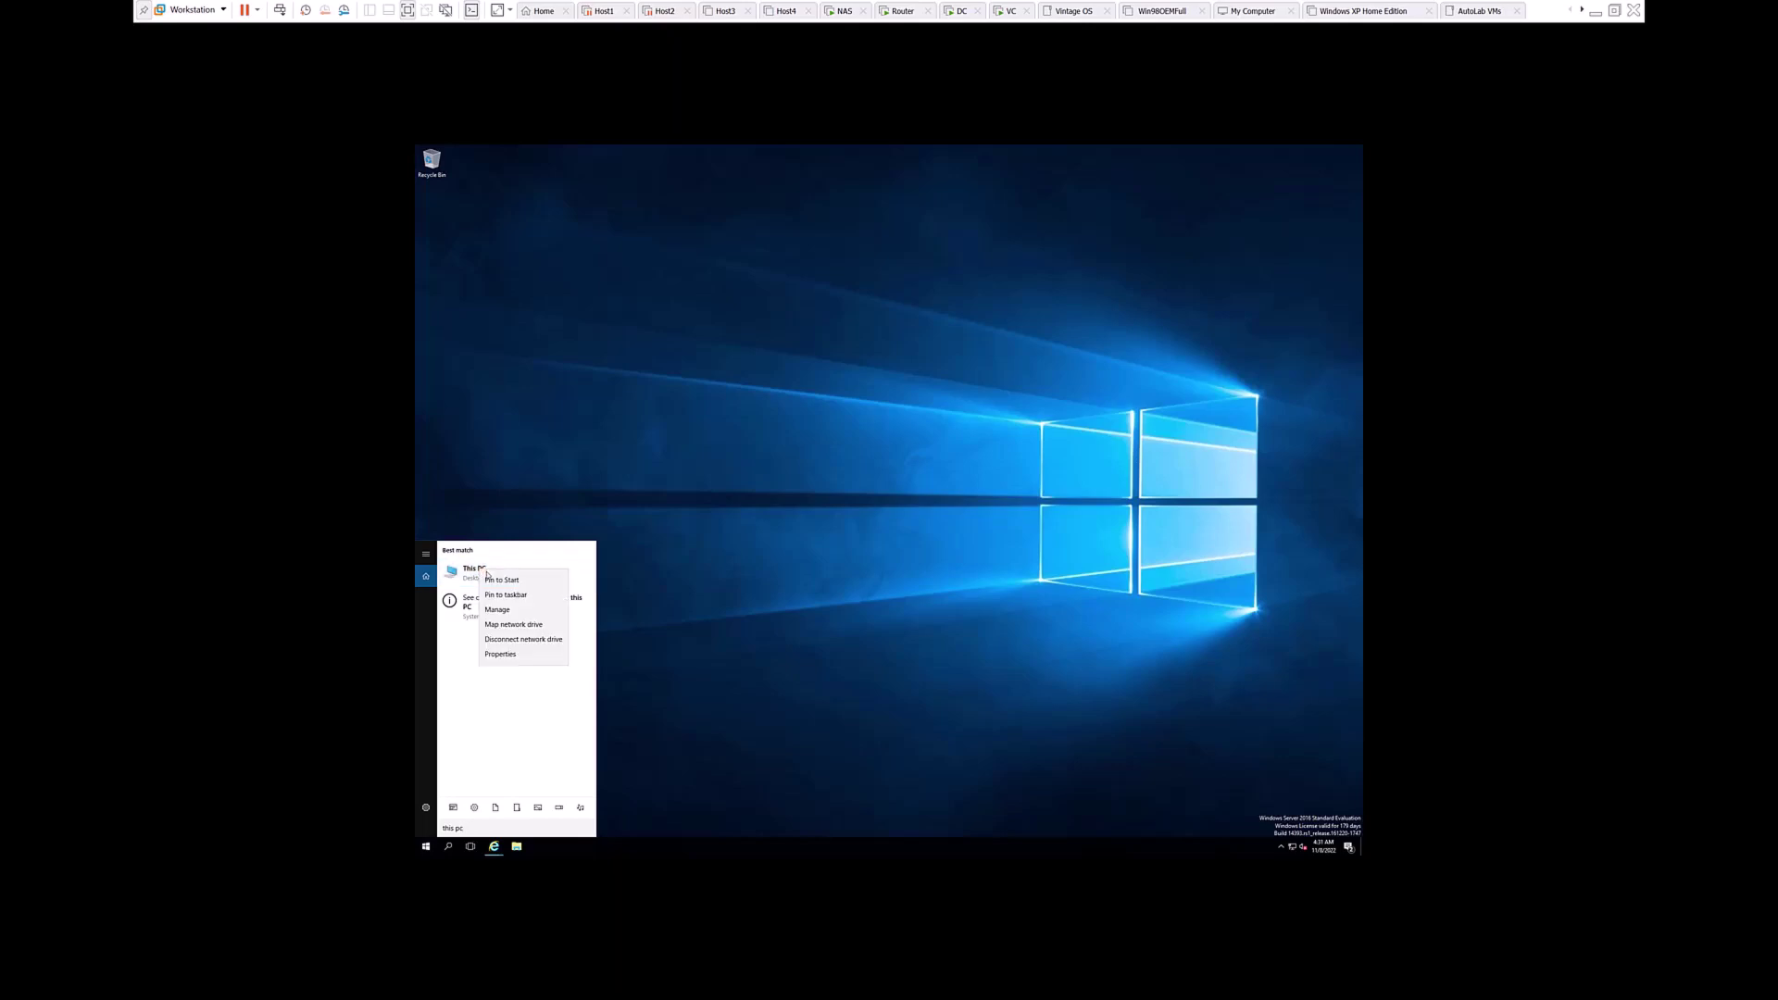
click(503, 653)
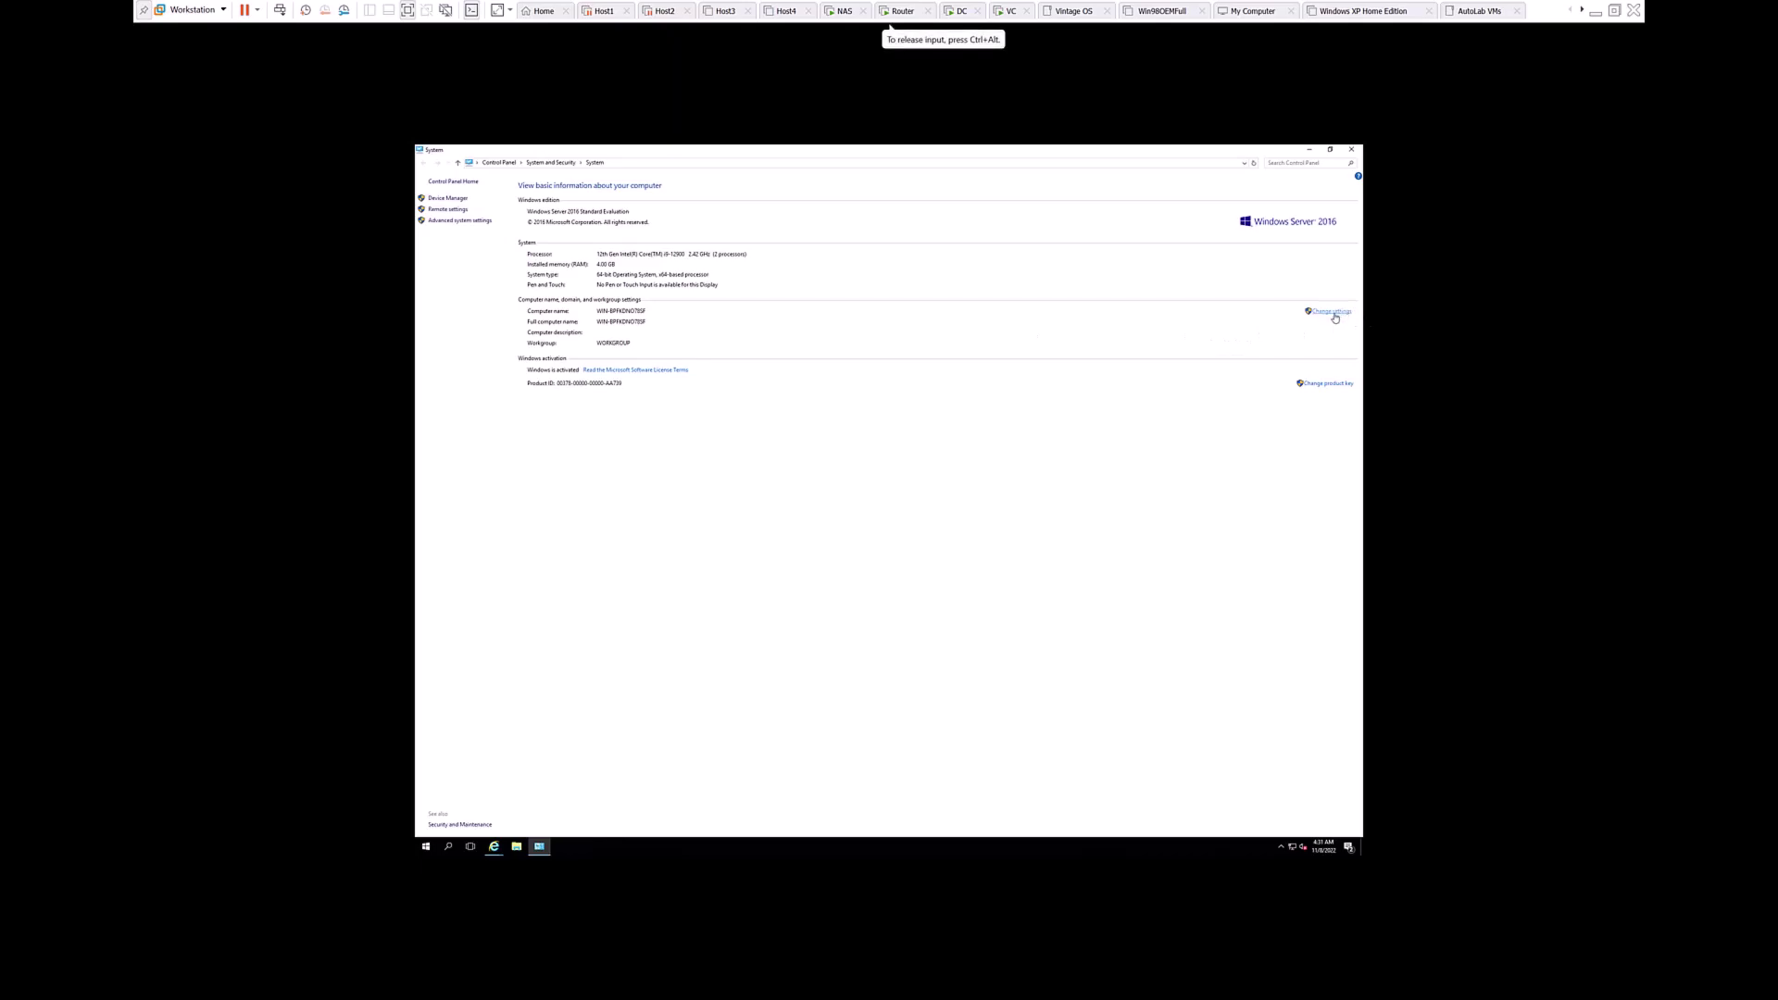
- Open Change settings and the Computer Name/Domain Changes dialog
click(1331, 311)
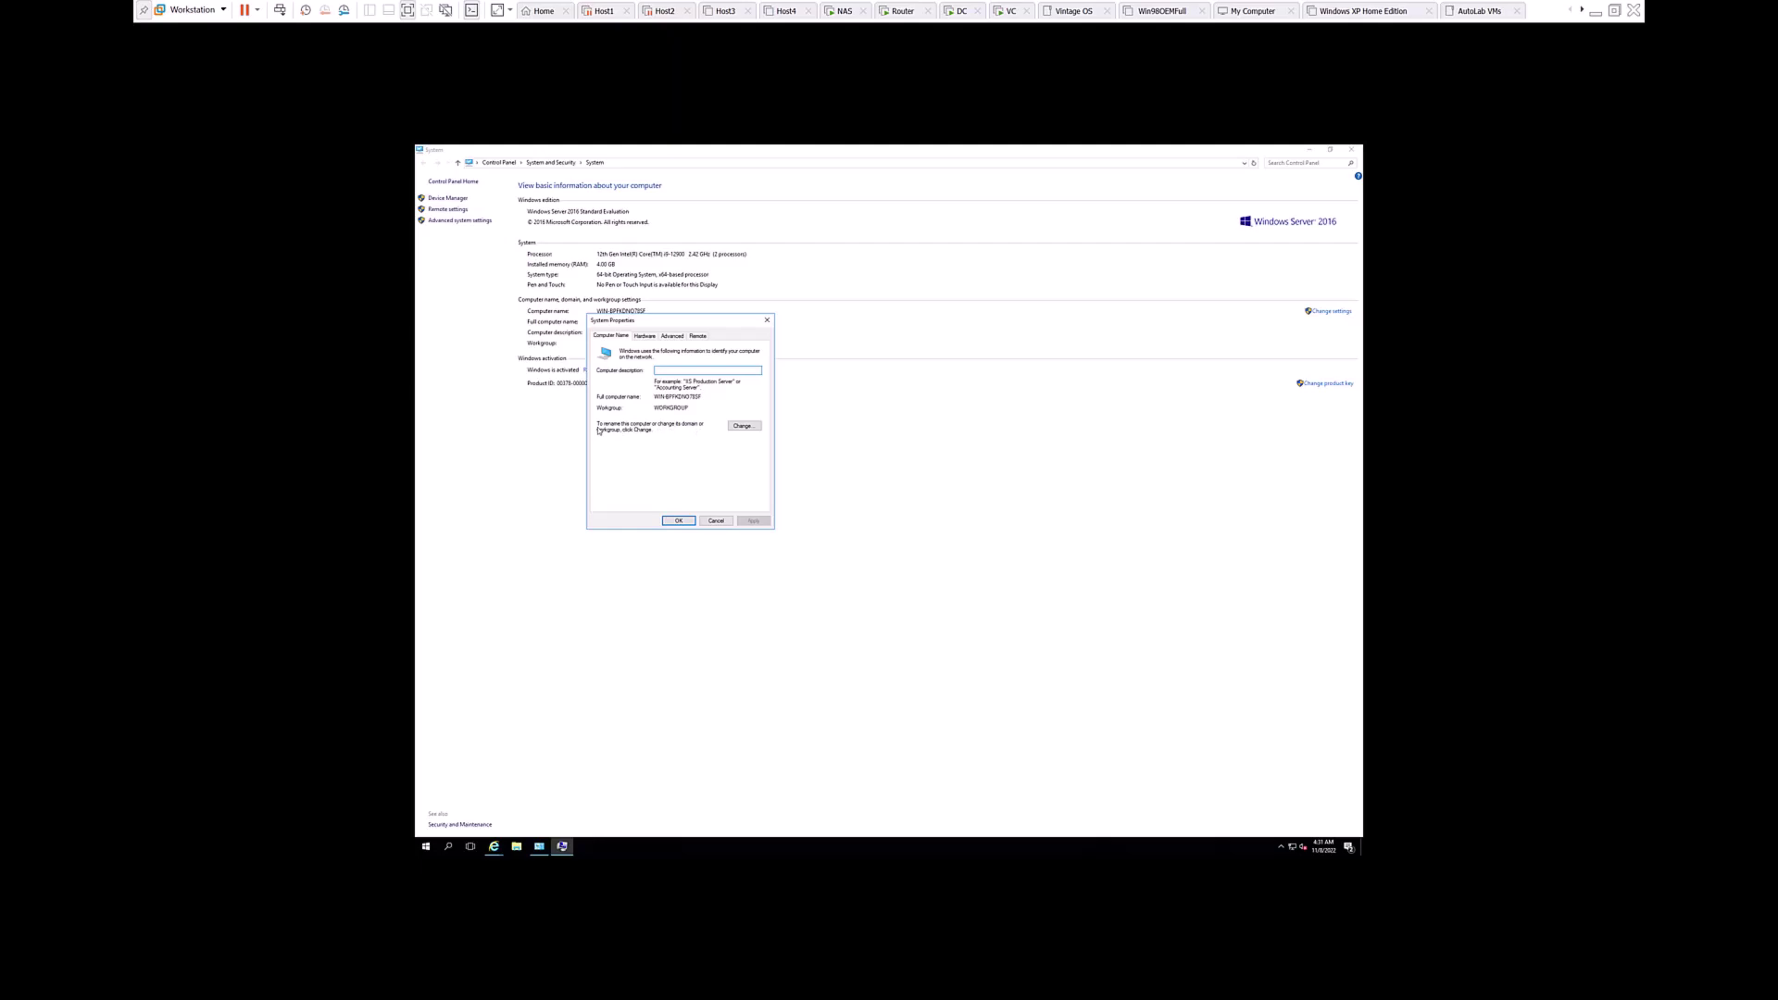
click(744, 425)
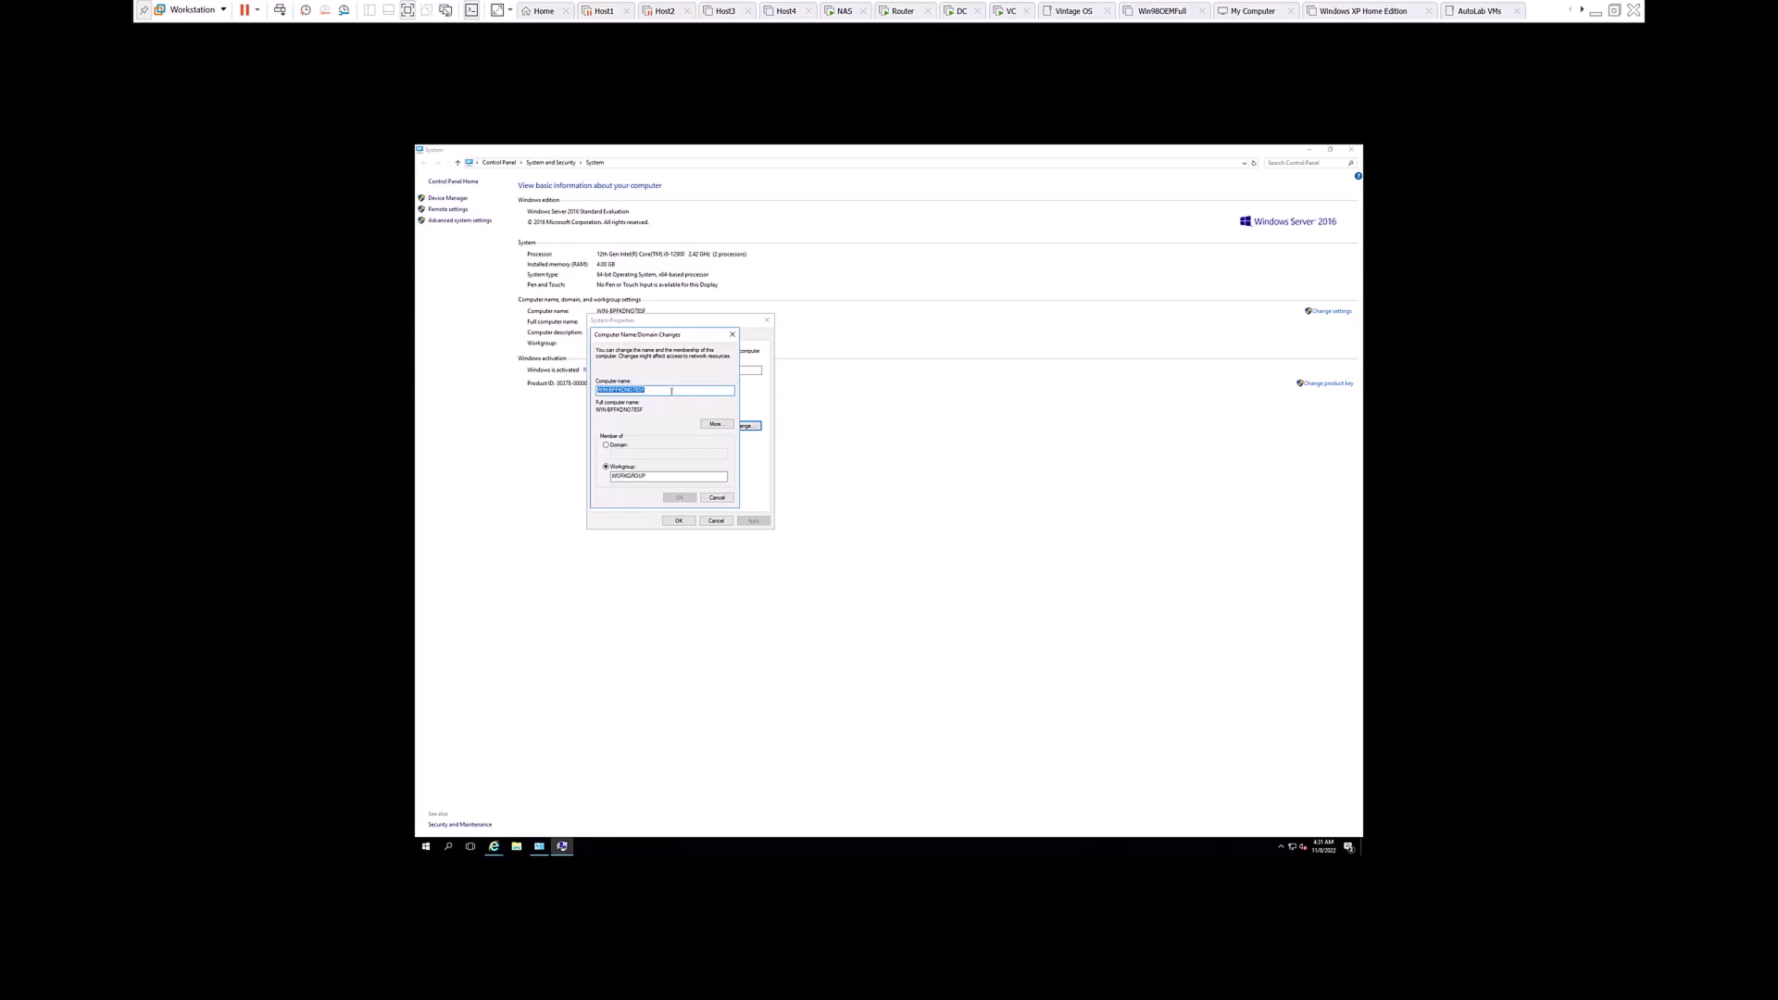
text(Trumpet)
- Confirm 'Trumpet' as the new computer name, keeping the workgroup unchanged
click(674, 500)
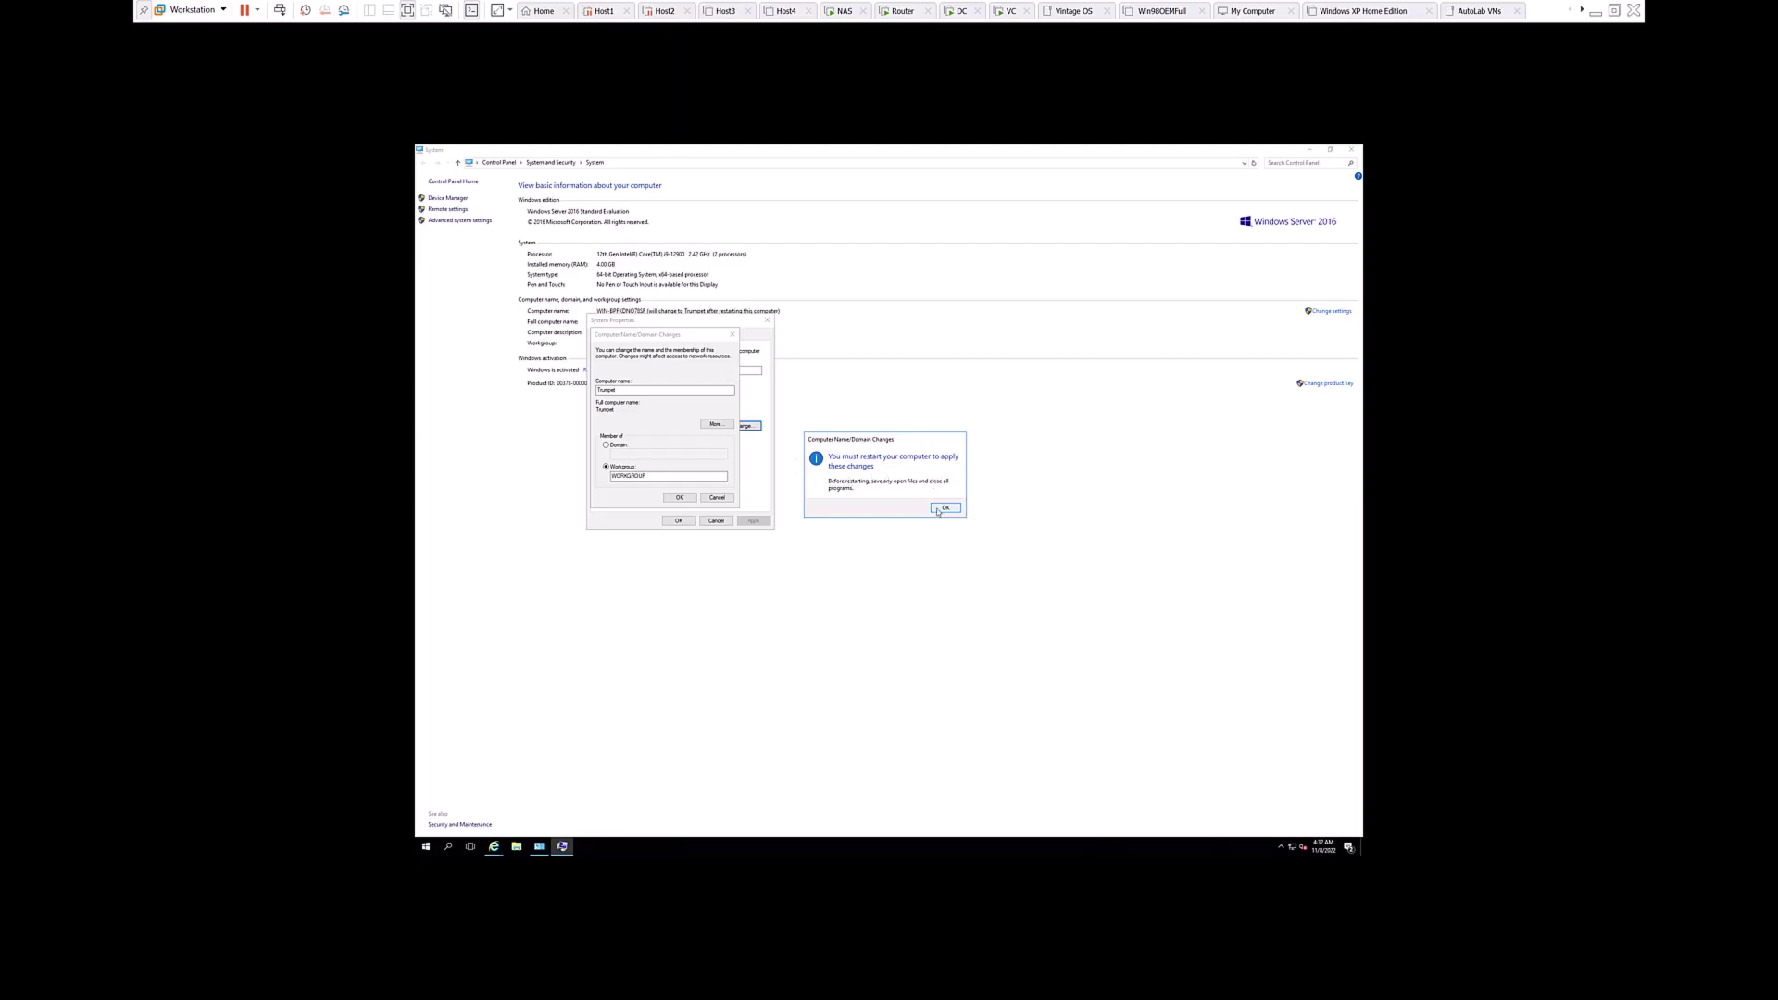
- Acknowledge the restart notice, close System Properties, and restart the server now
click(942, 507)
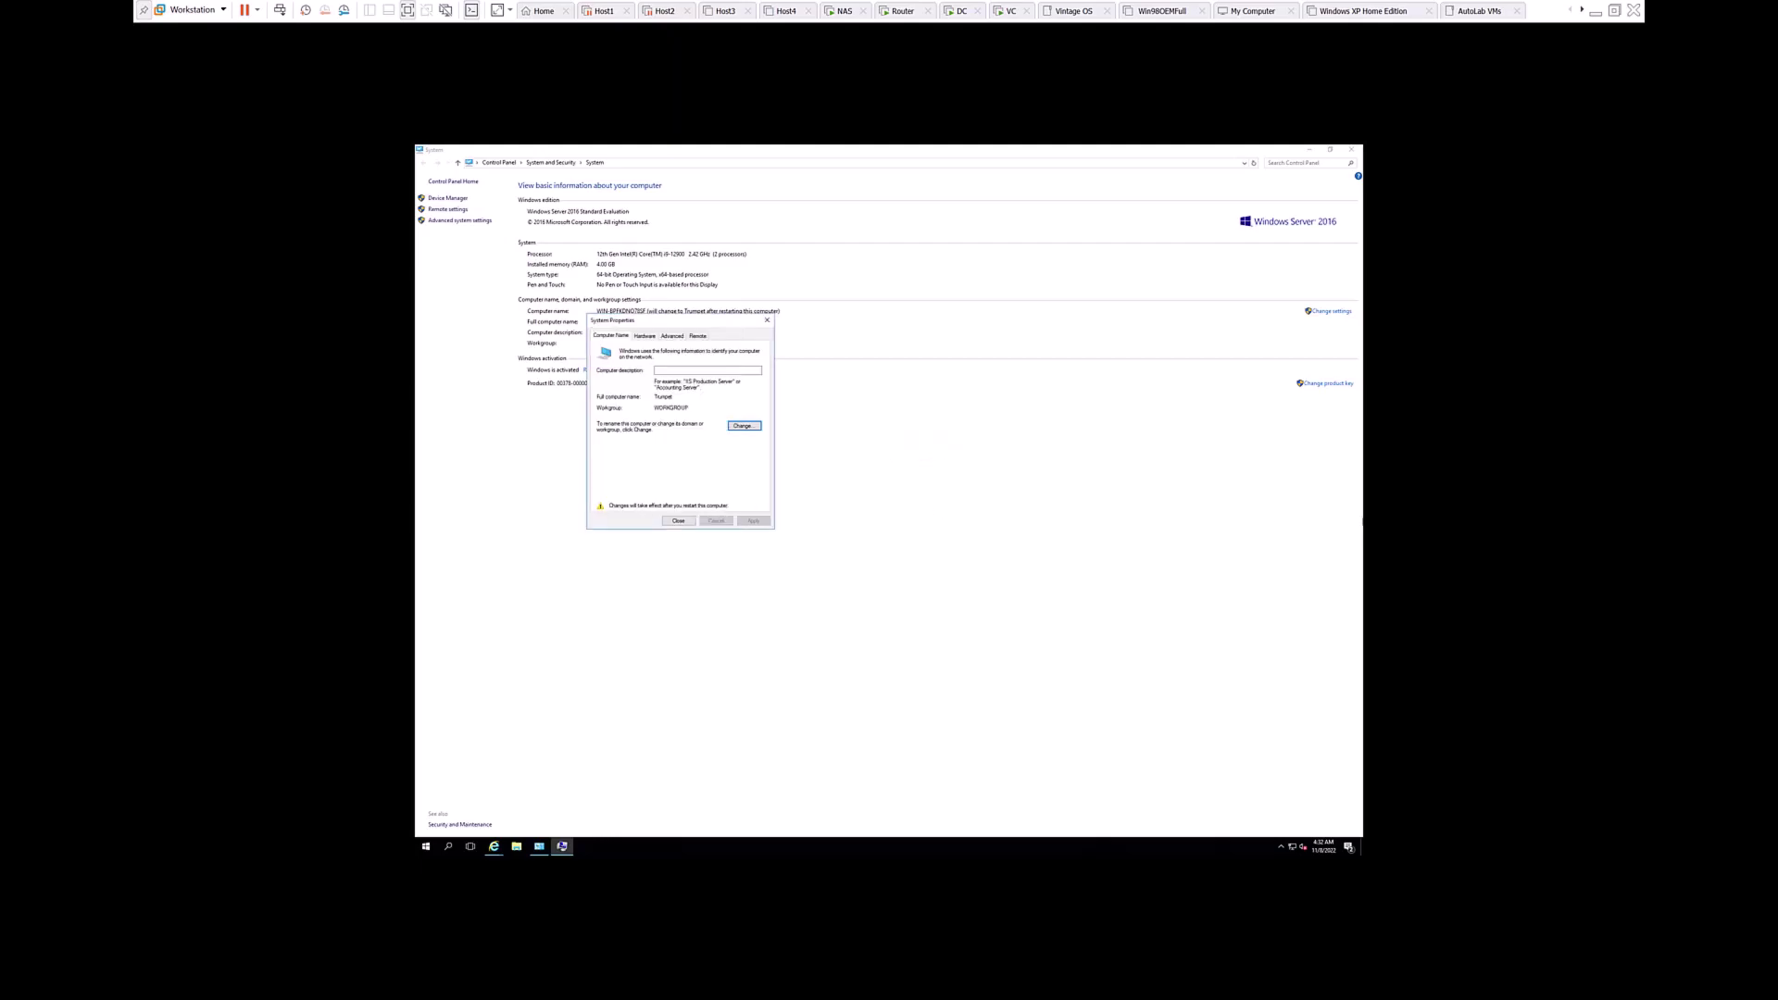
click(709, 559)
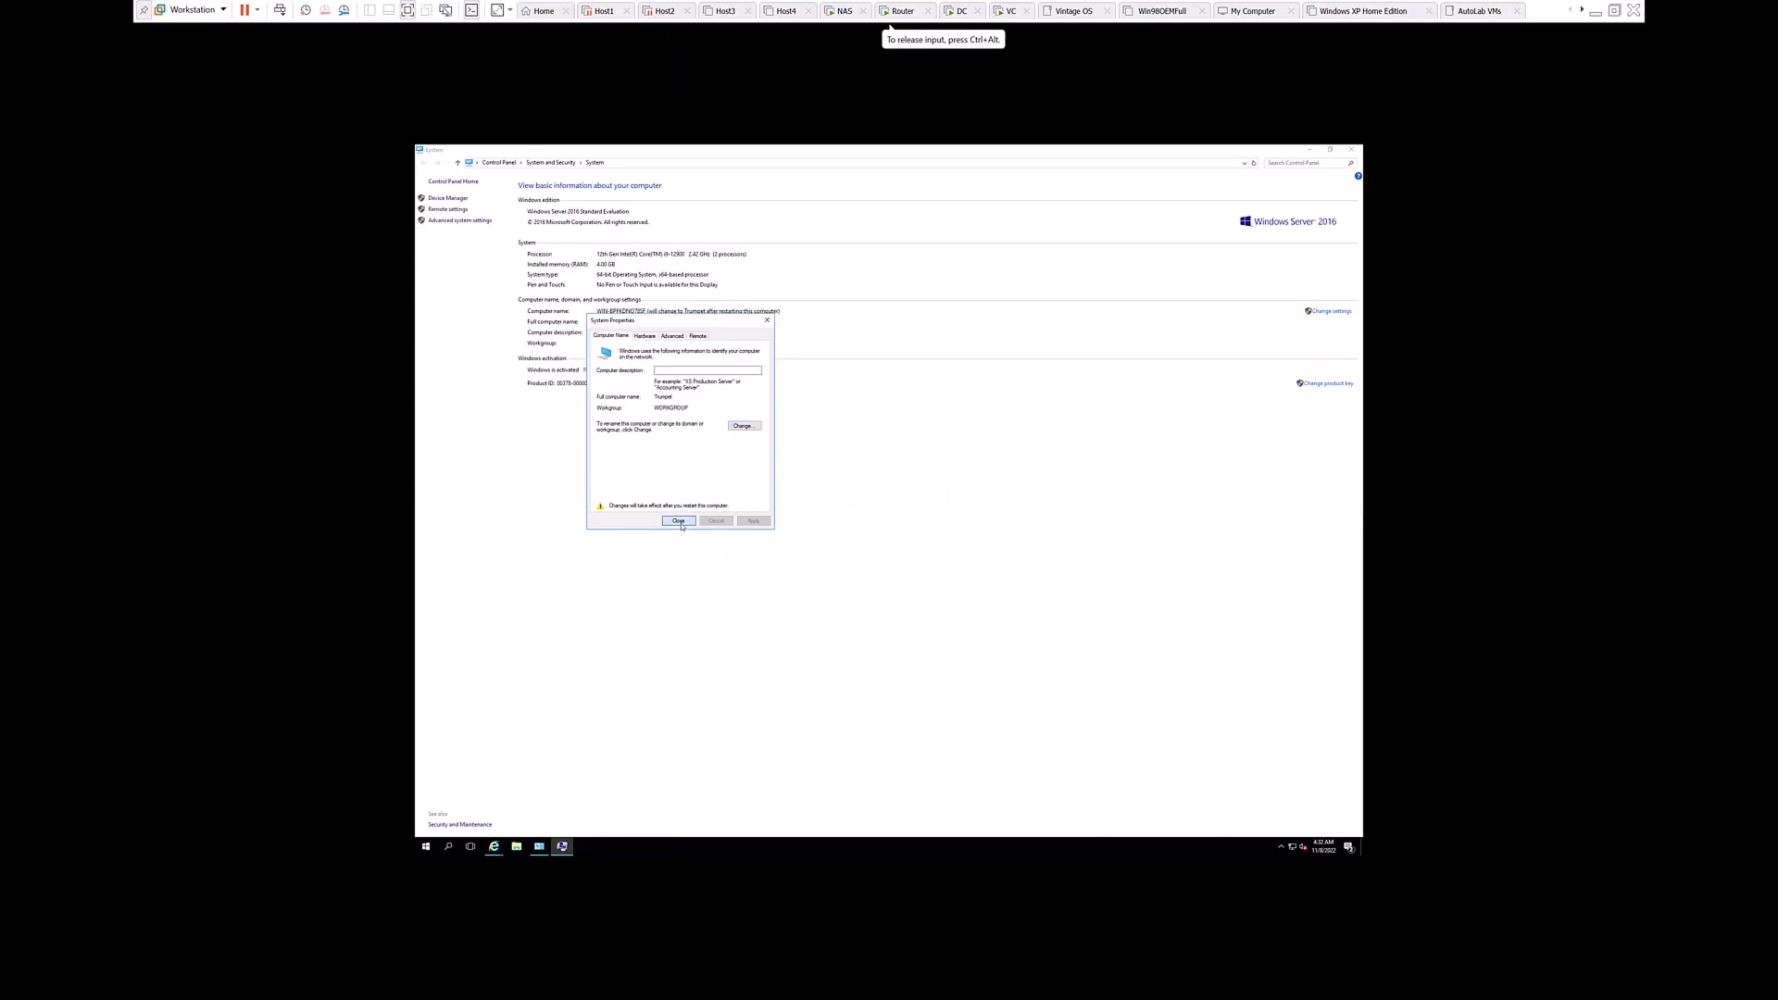
click(679, 521)
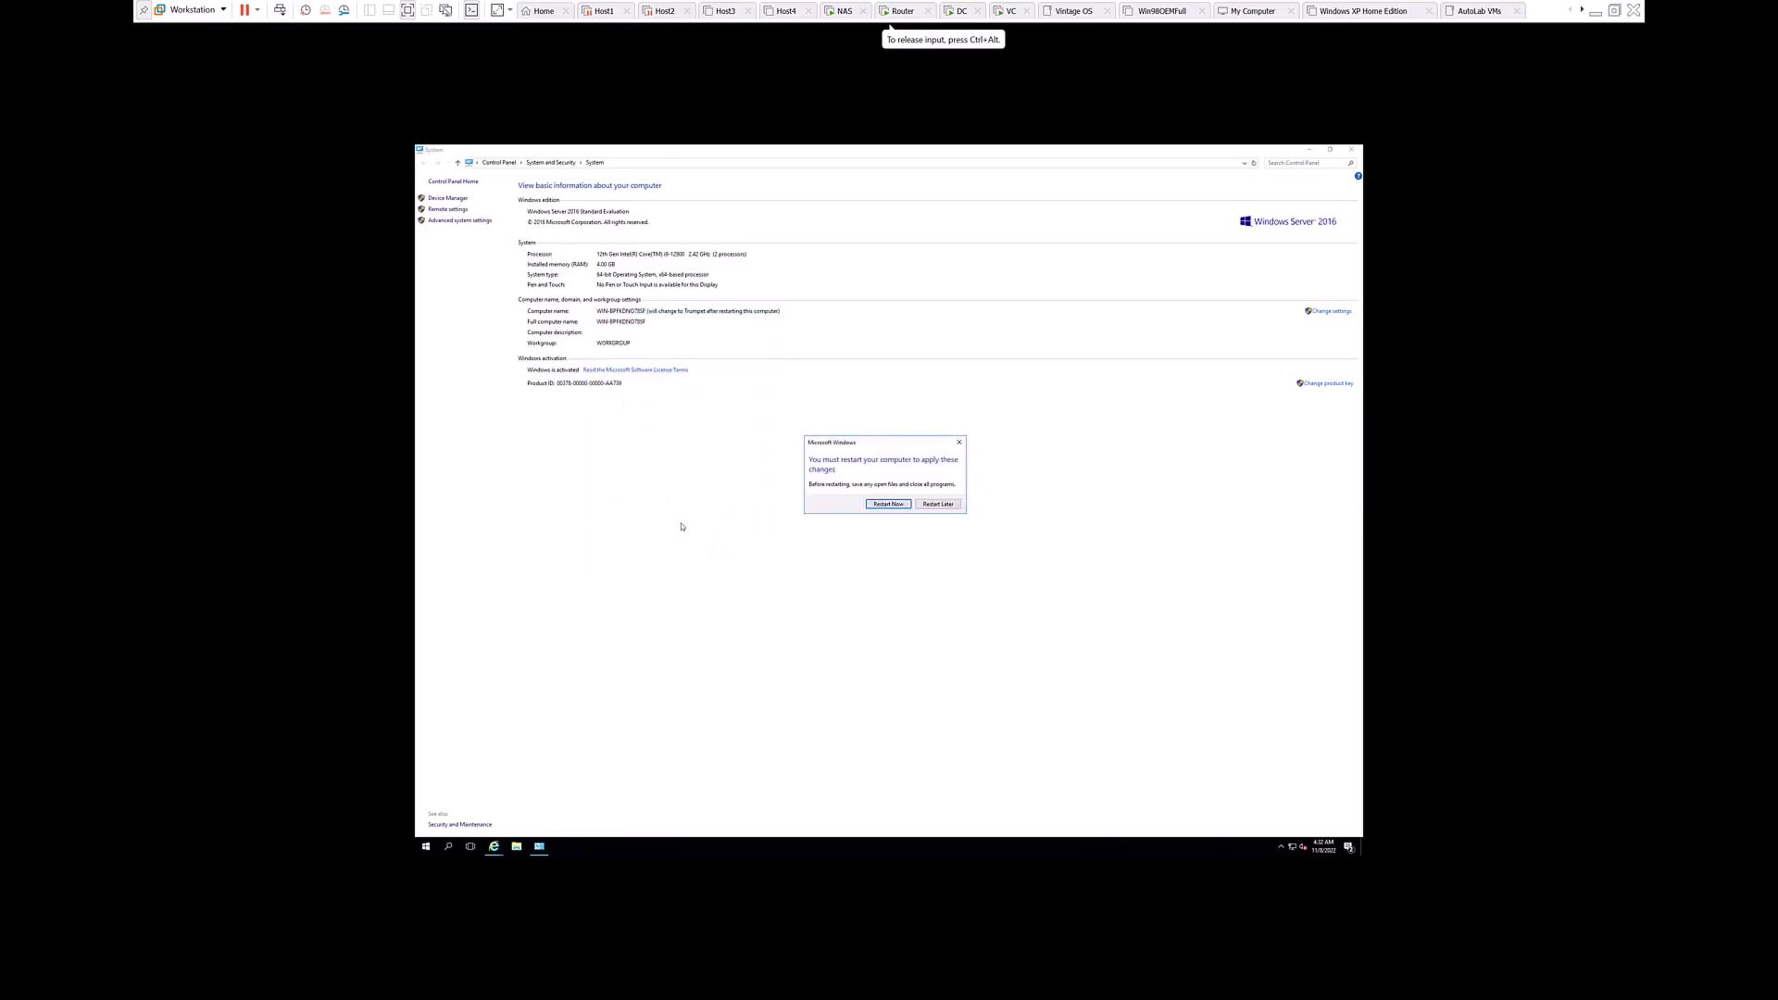
click(890, 504)
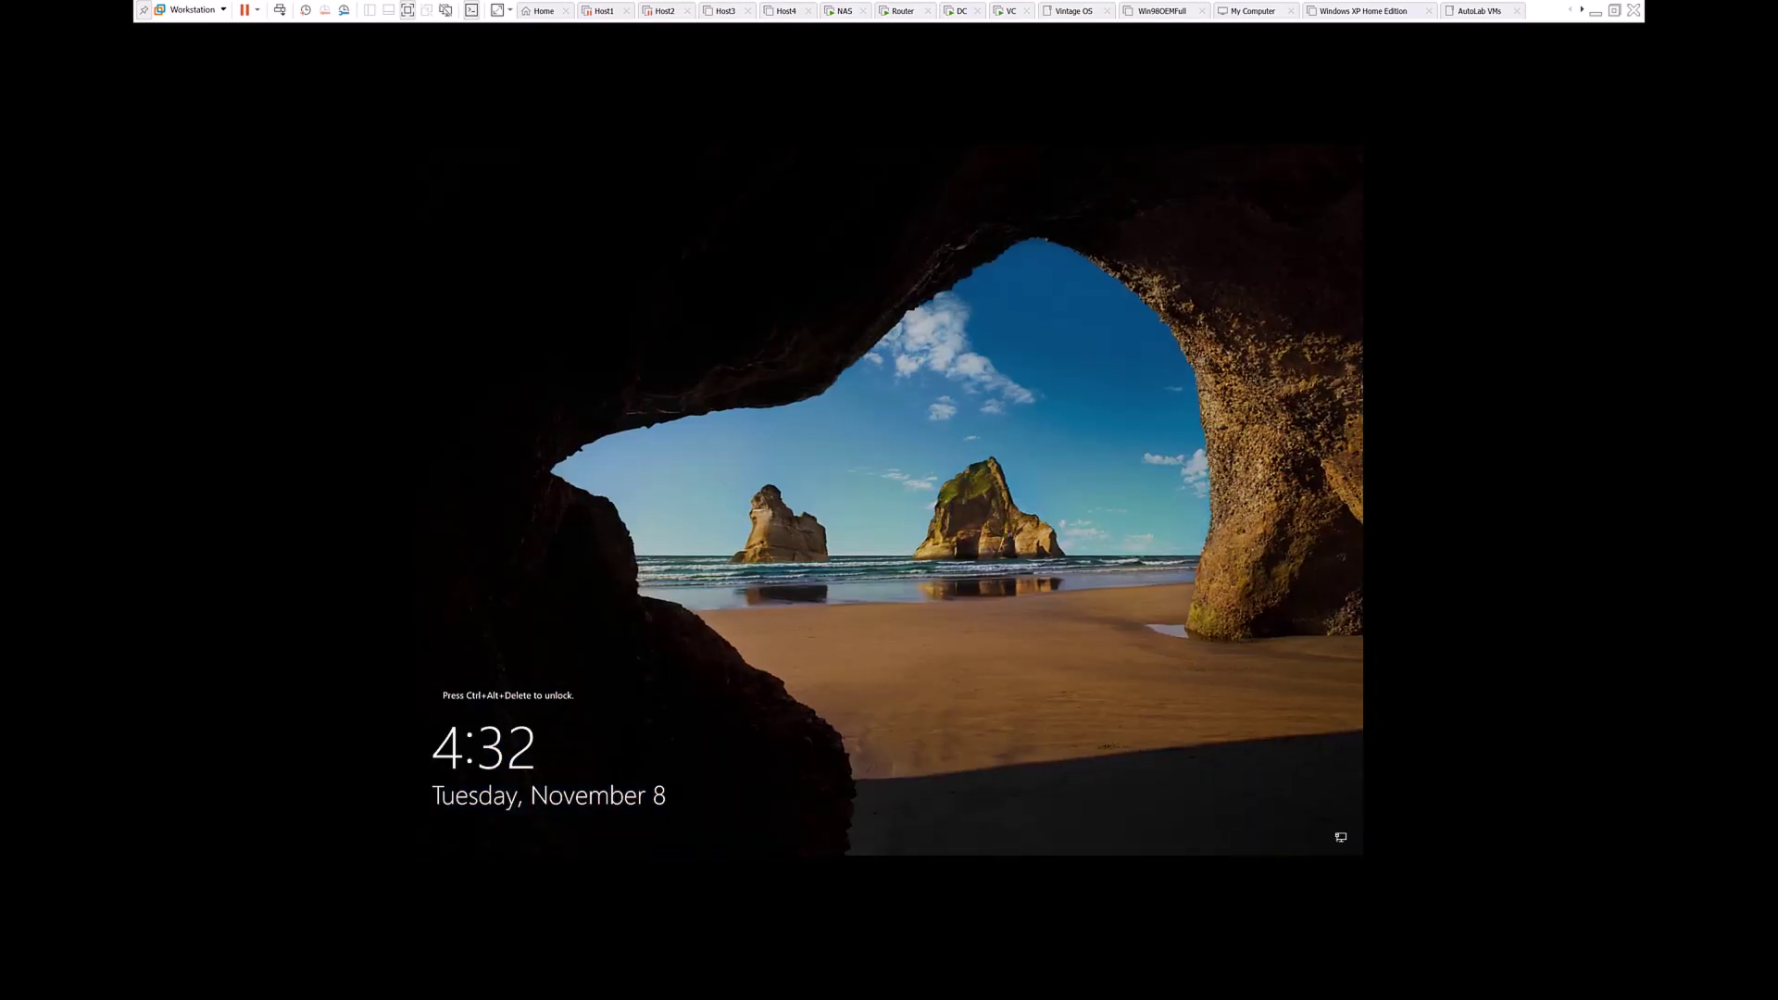
- Sign in as Administrator from the lock screen with the password
key(ctrl+alt+Insert)
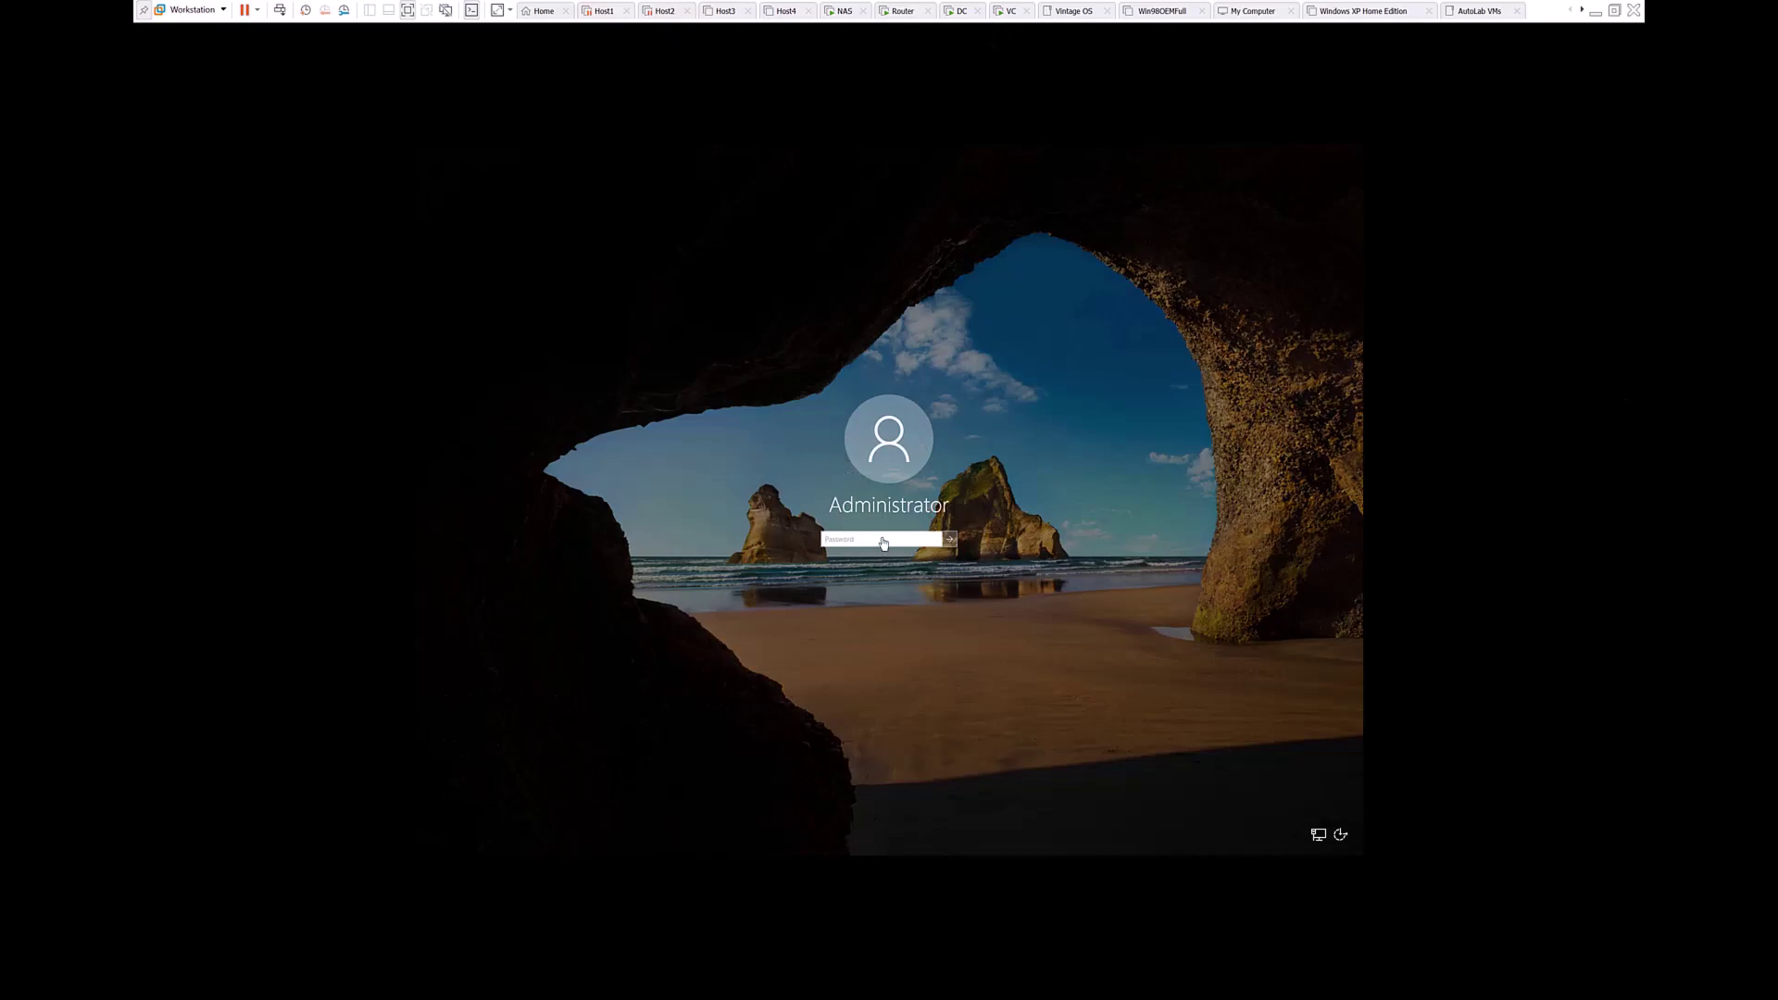
click(882, 539)
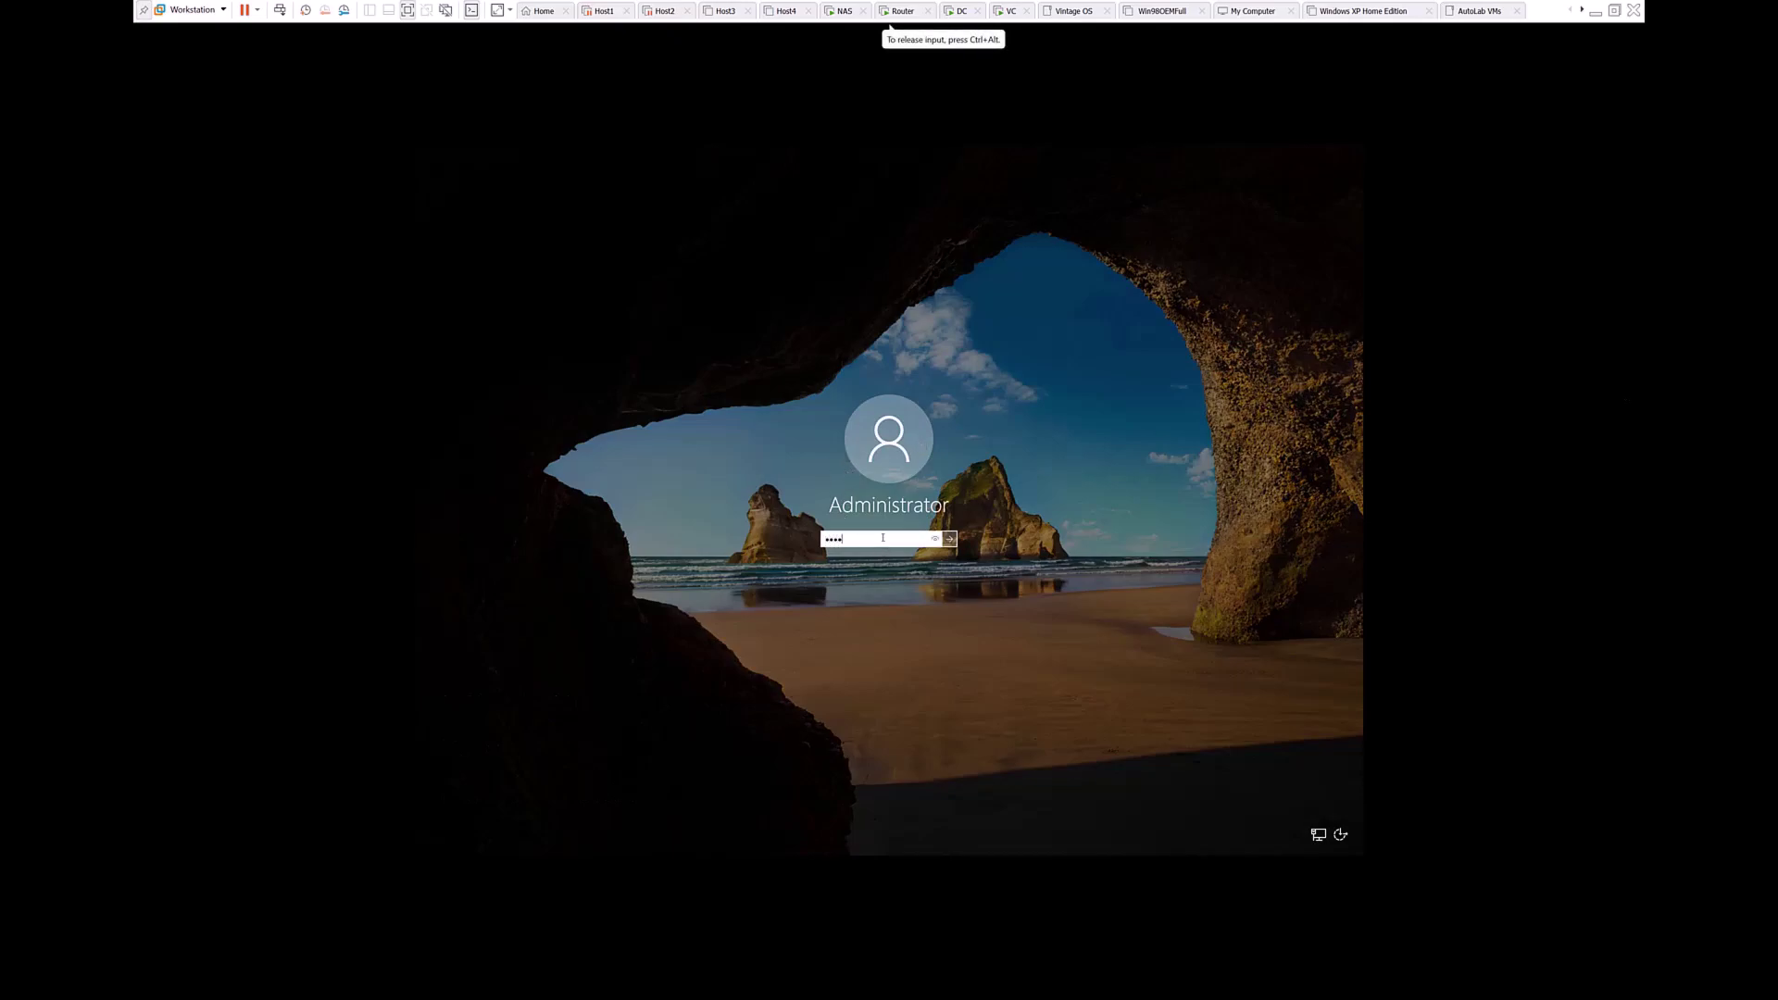
key(Return)
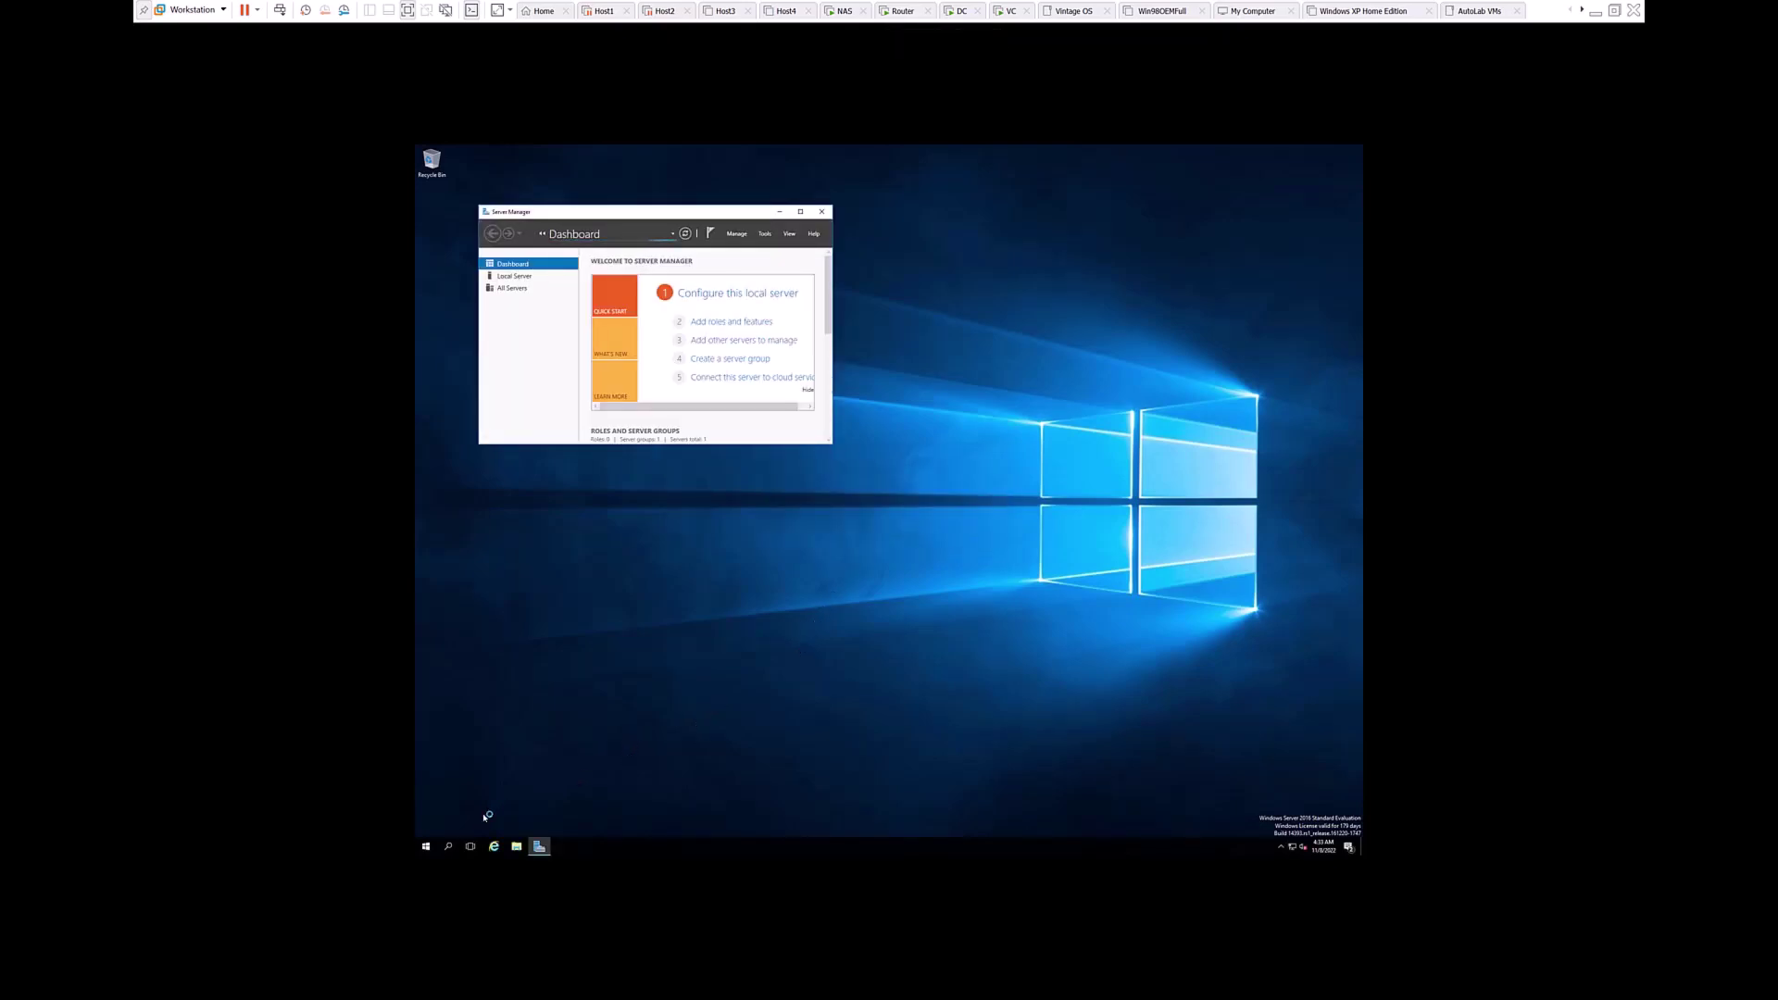
- Search for This PC and open its Properties to confirm the name Trumpet
click(442, 850)
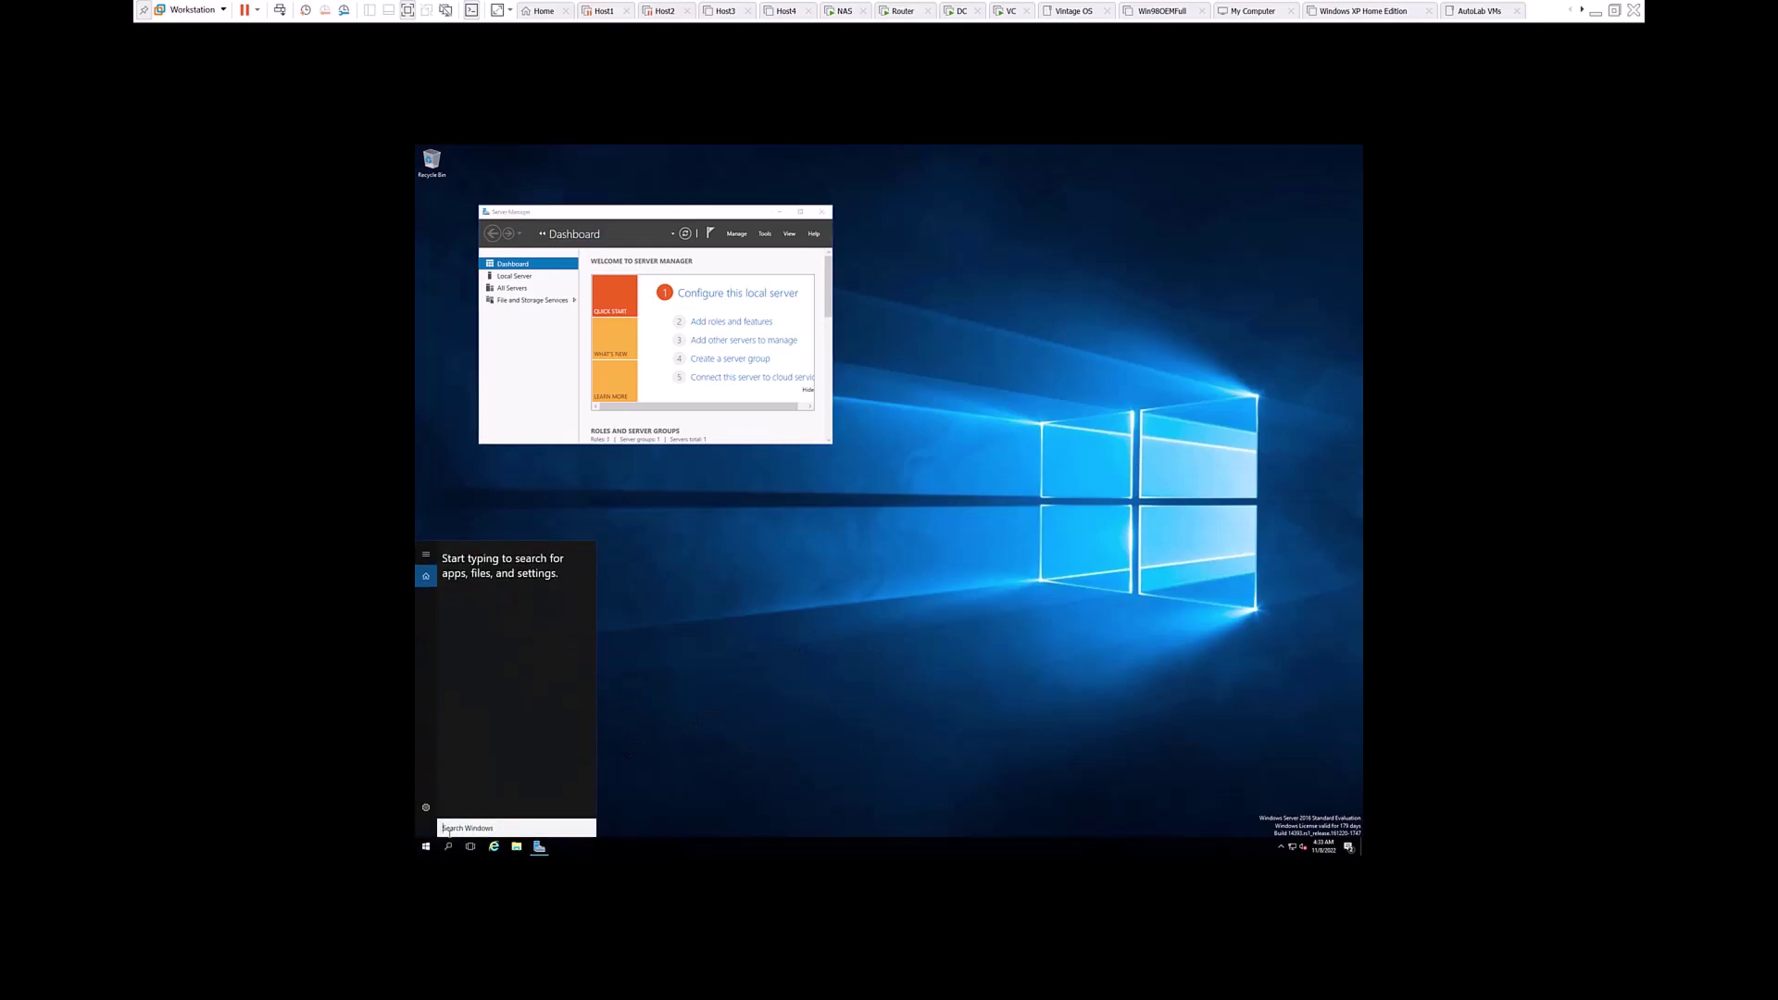
text(this pc)
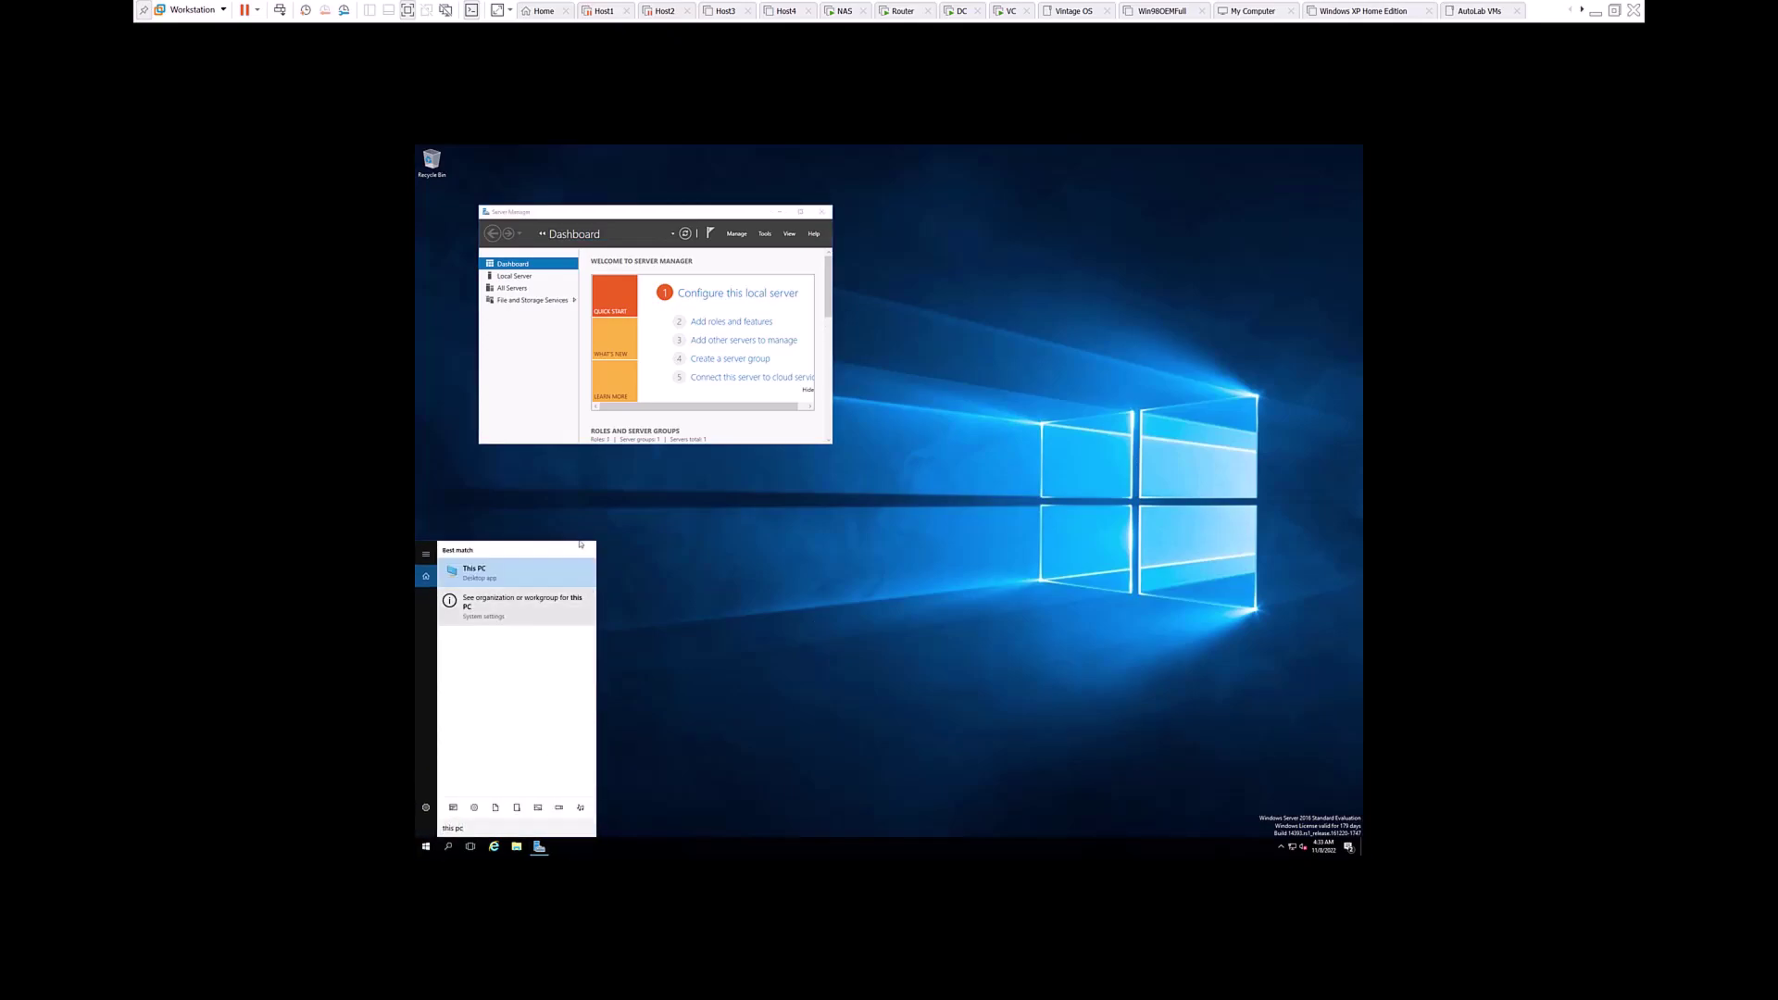
right_click(498, 579)
click(529, 672)
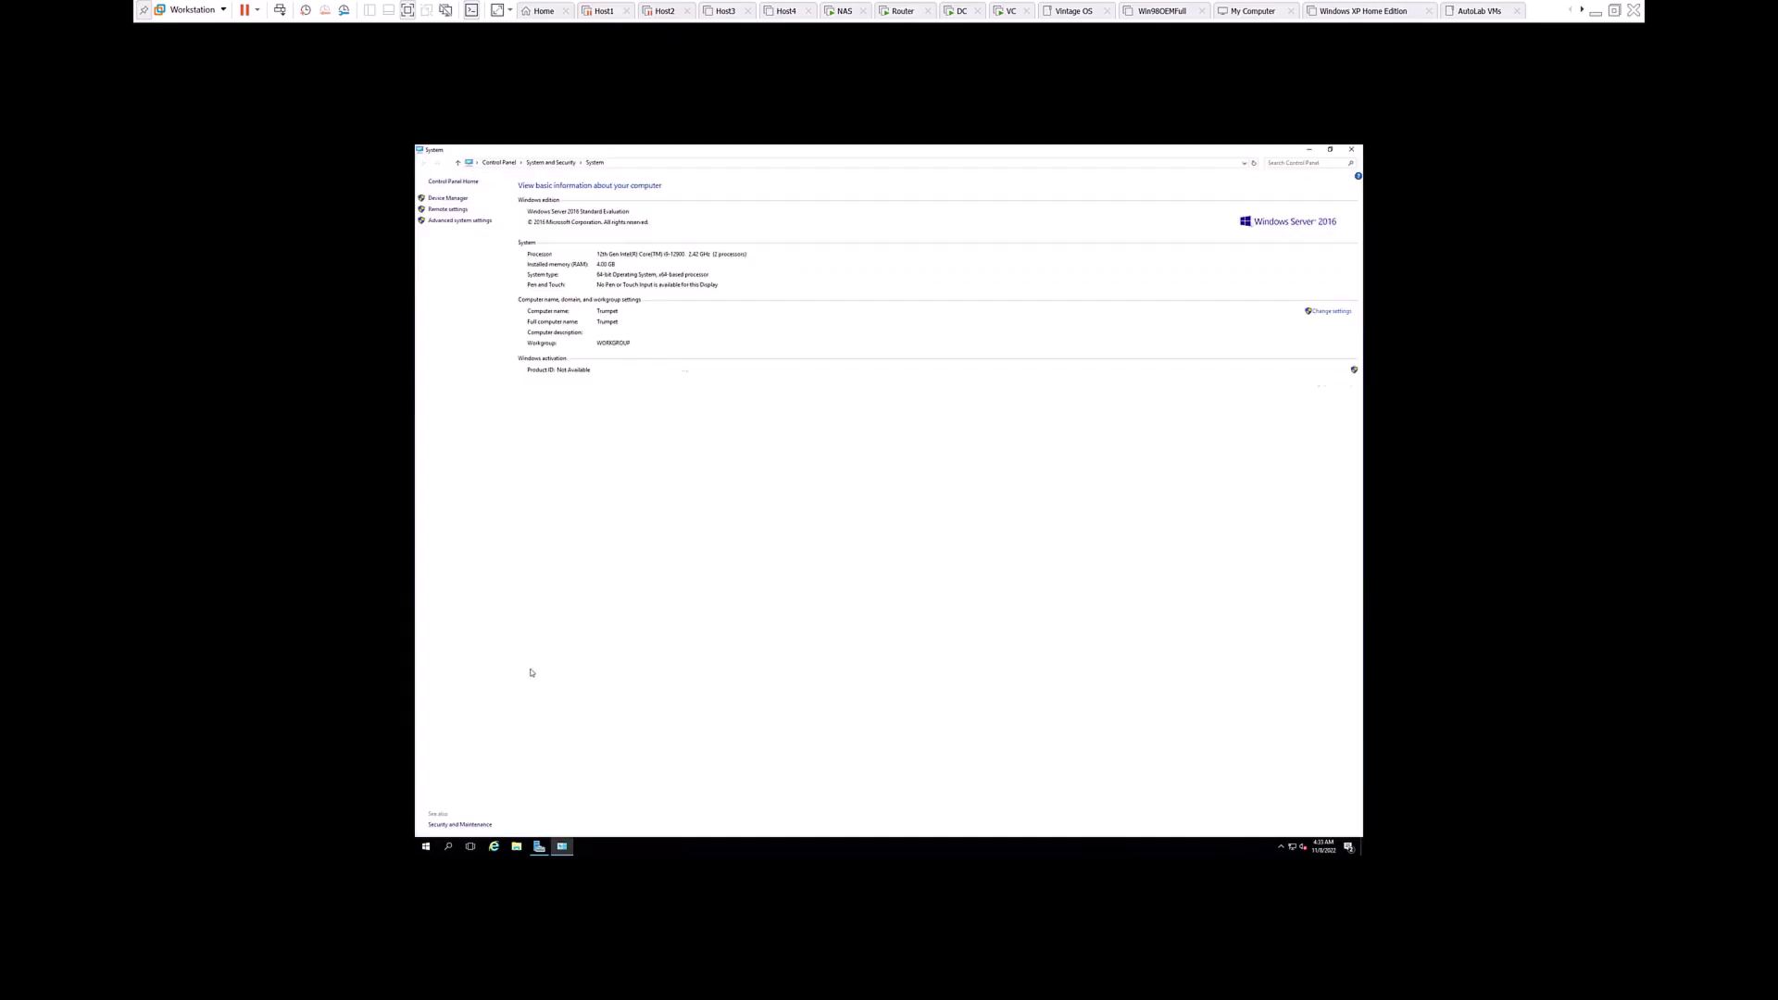